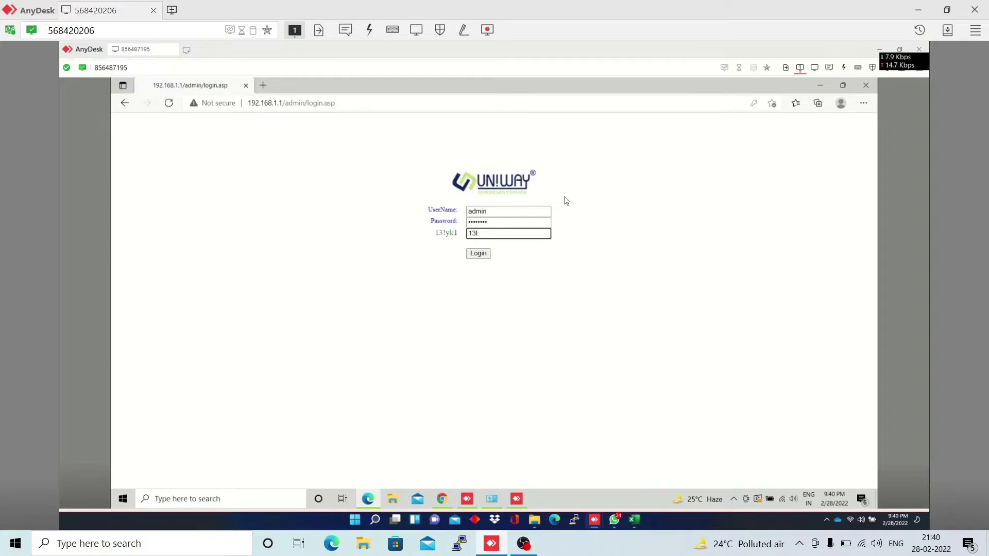
Log in to the router admin with the administrator username, password and captcha code
type("yk1")
left_click(482, 258)
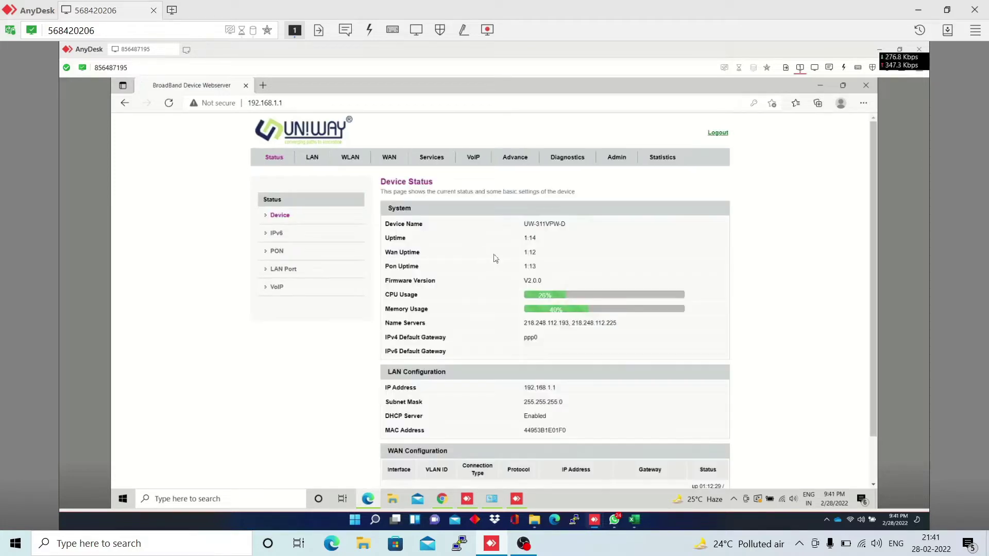
Show the PON WAN settings of the existing ppp0_nas0_0 PPPoE connection with VLAN 135
left_click(388, 163)
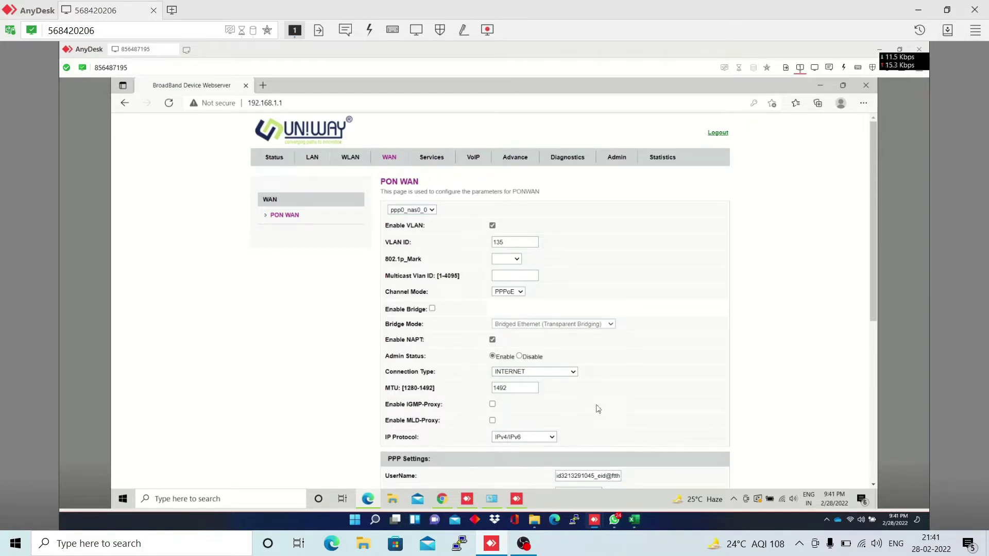
left_click(431, 210)
Start a new link with VLAN enabled, VLAN ID 1849 and channel mode IPoE
left_click(418, 228)
left_click(492, 225)
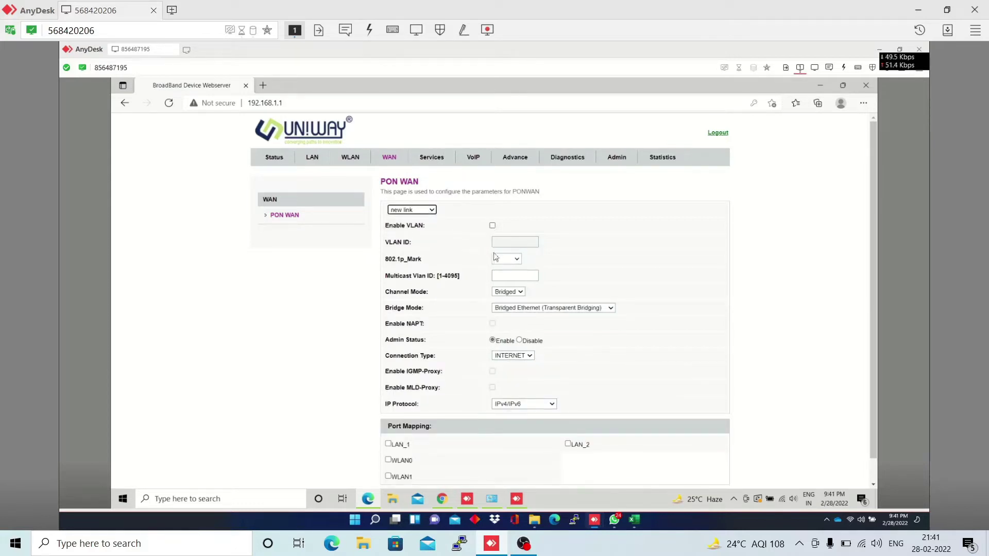
left_click(509, 240)
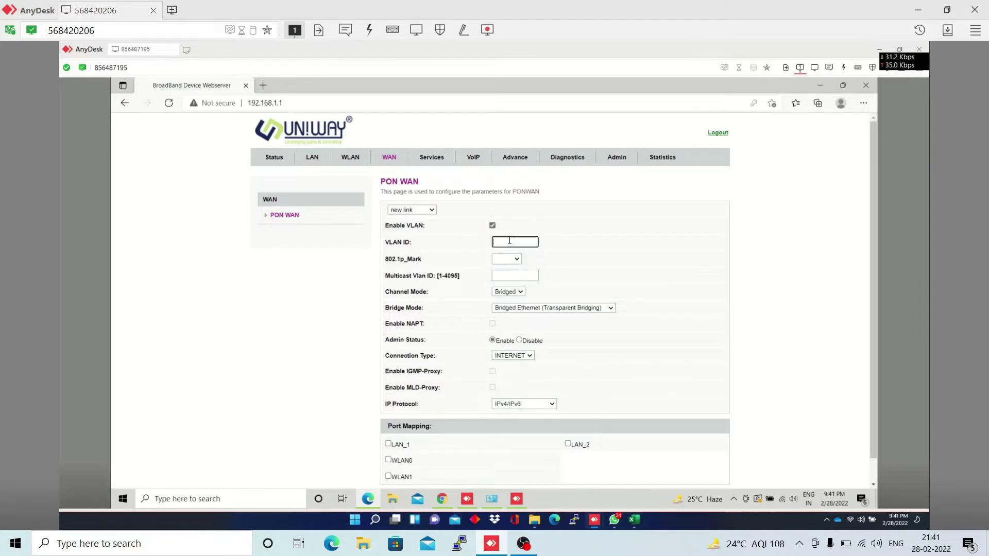
type("1849")
left_click(509, 292)
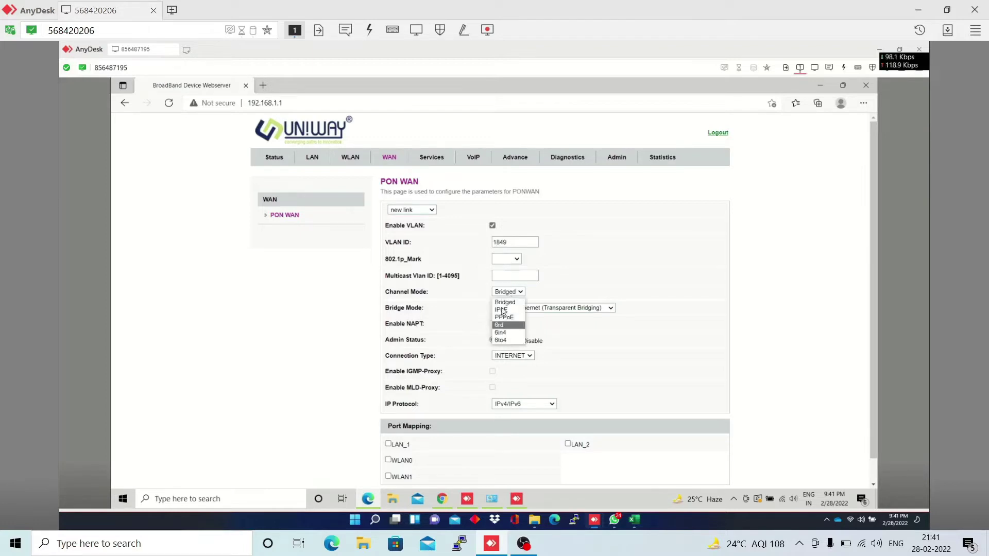
left_click(502, 311)
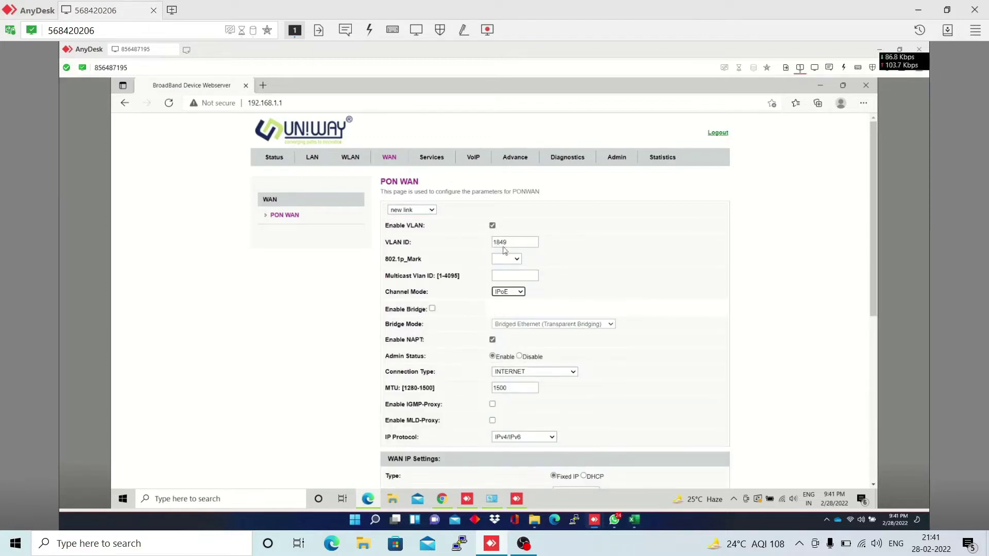
Set the 802.1p mark to 7 and the connection type to VOICE
left_click(509, 260)
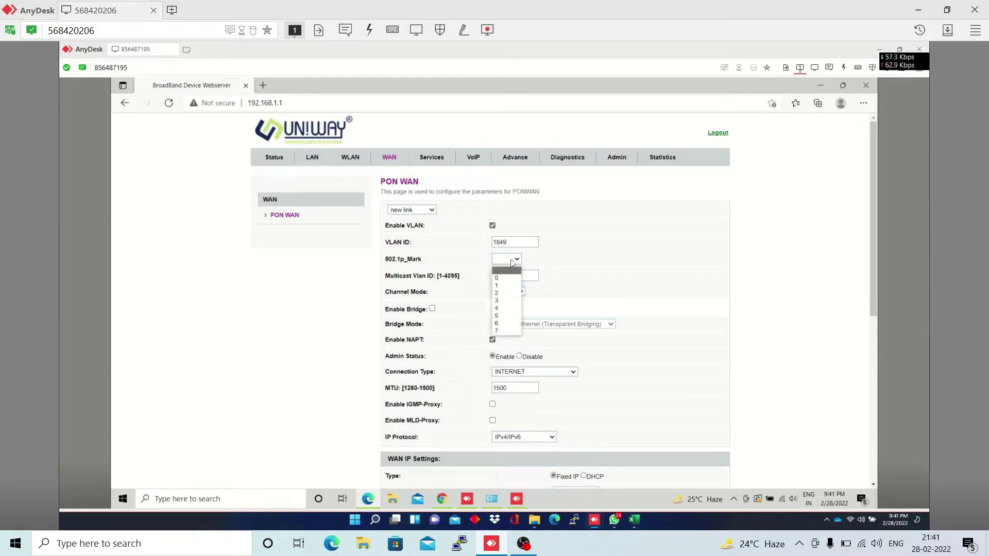
left_click(512, 262)
left_click(509, 260)
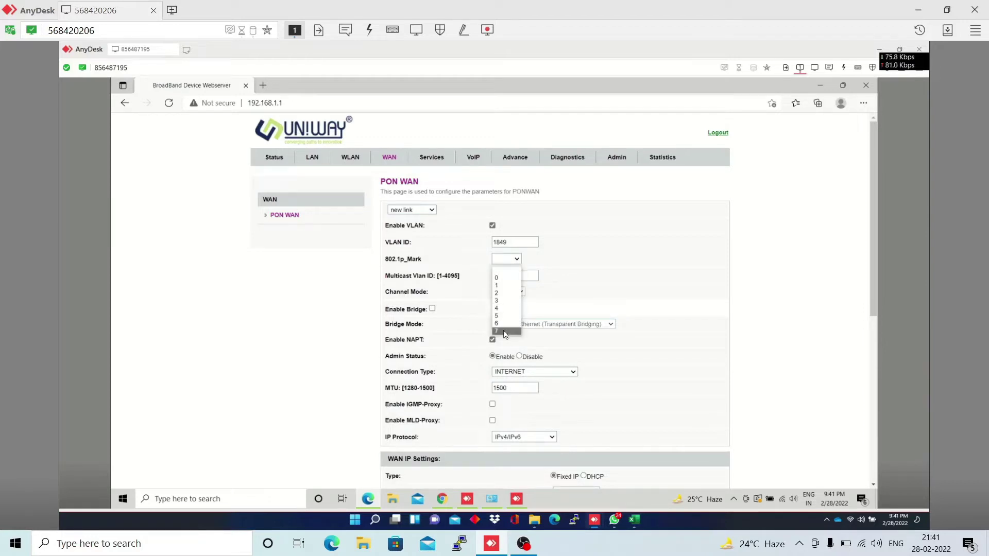
left_click(505, 332)
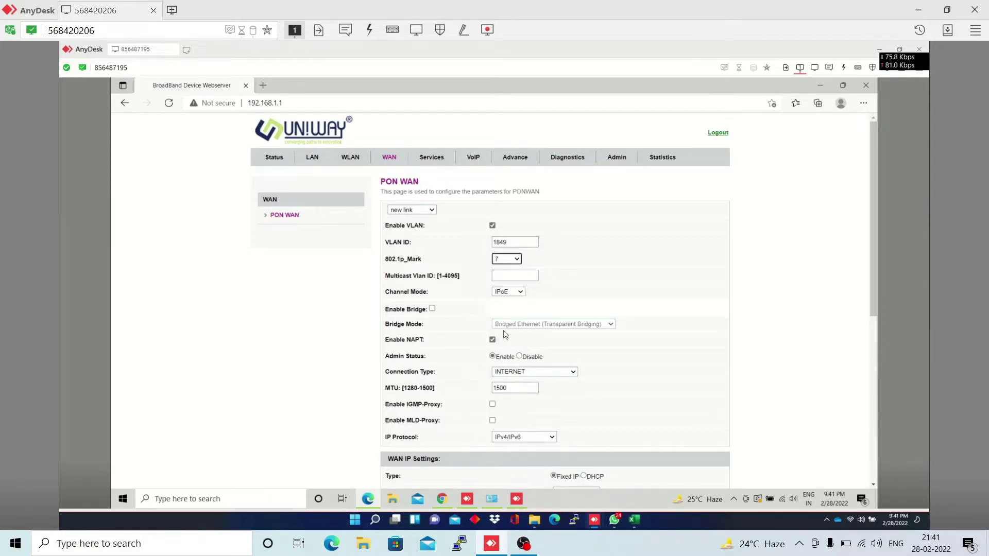
left_click(519, 373)
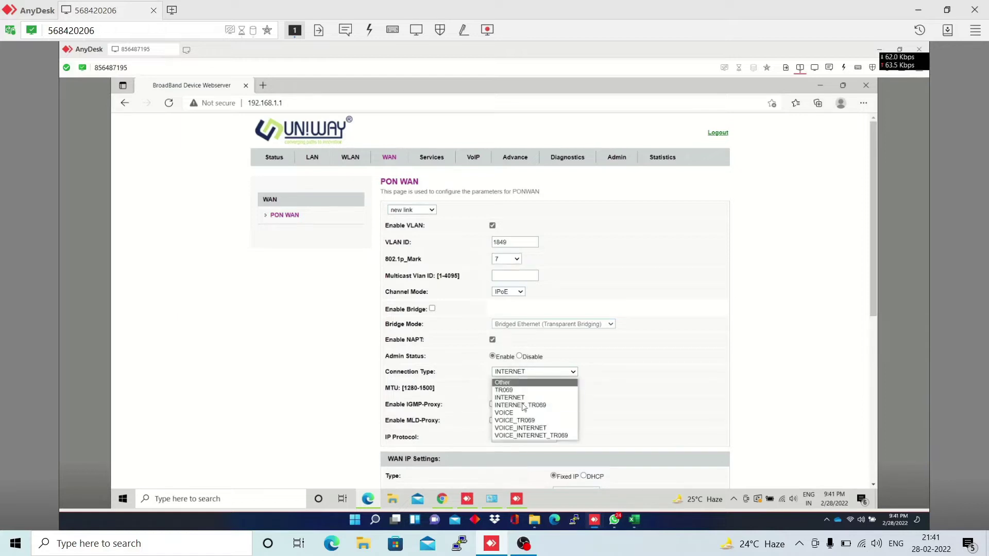
left_click(505, 413)
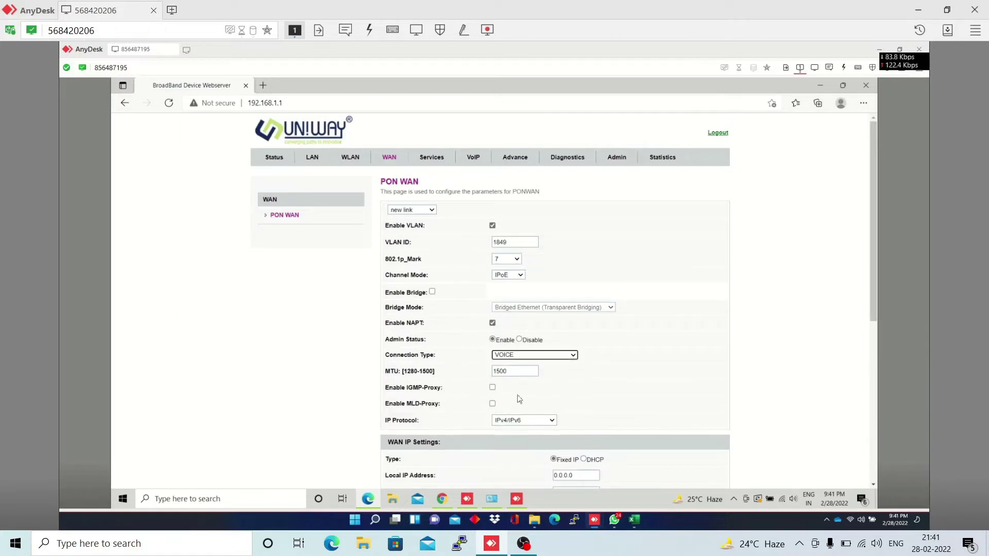
Set the link's IP protocol to IPv4 with the address obtained via DHCP
left_click(509, 422)
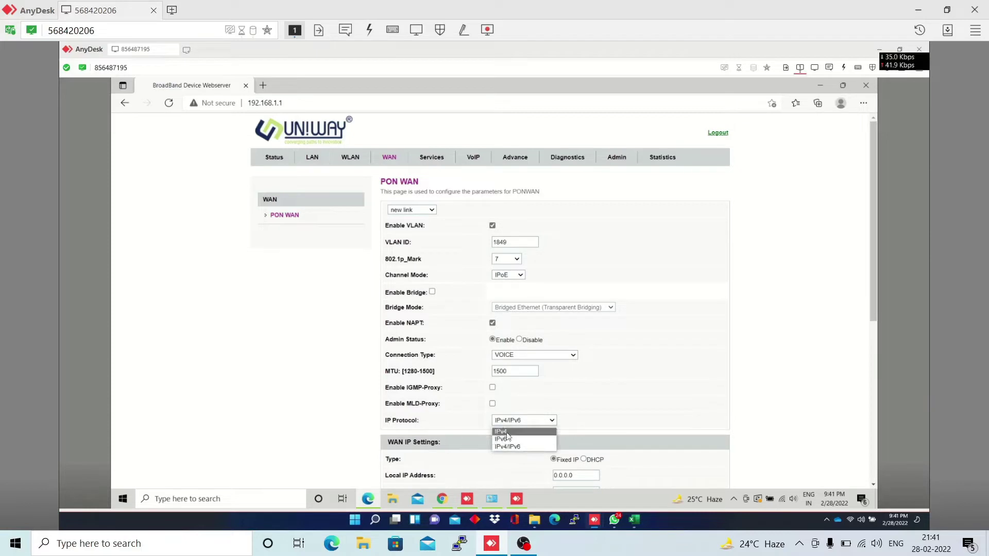
left_click(507, 439)
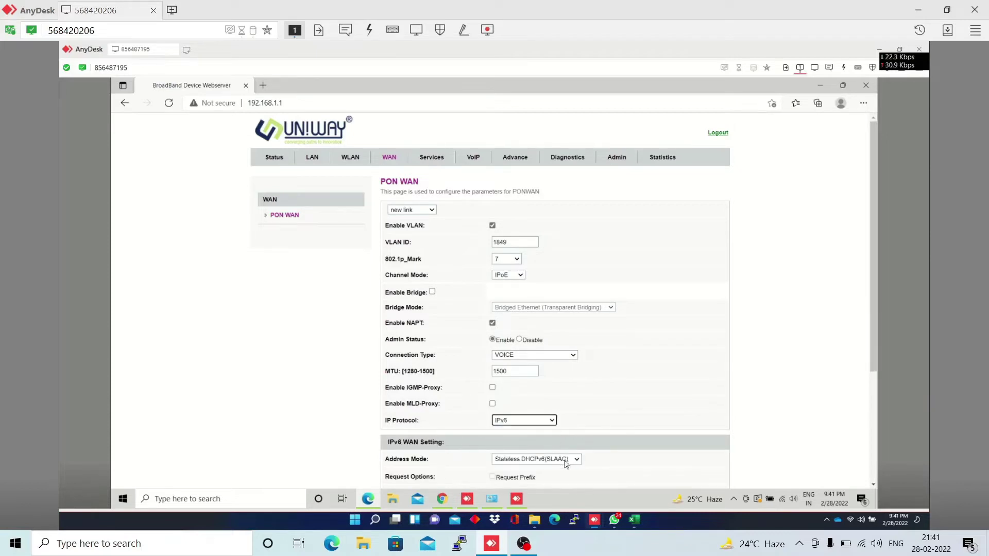
scroll(525, 407, "down", 3)
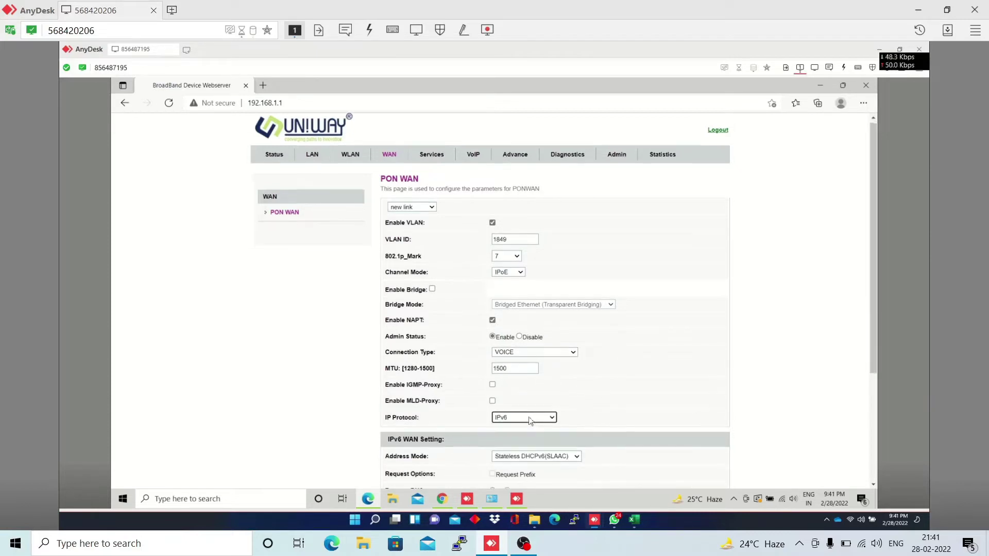
left_click(533, 257)
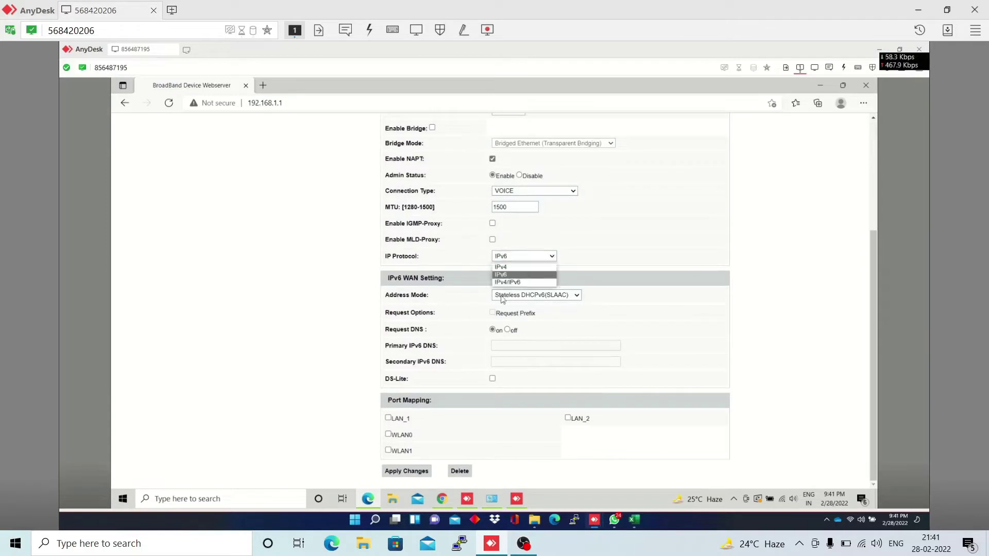
left_click(503, 266)
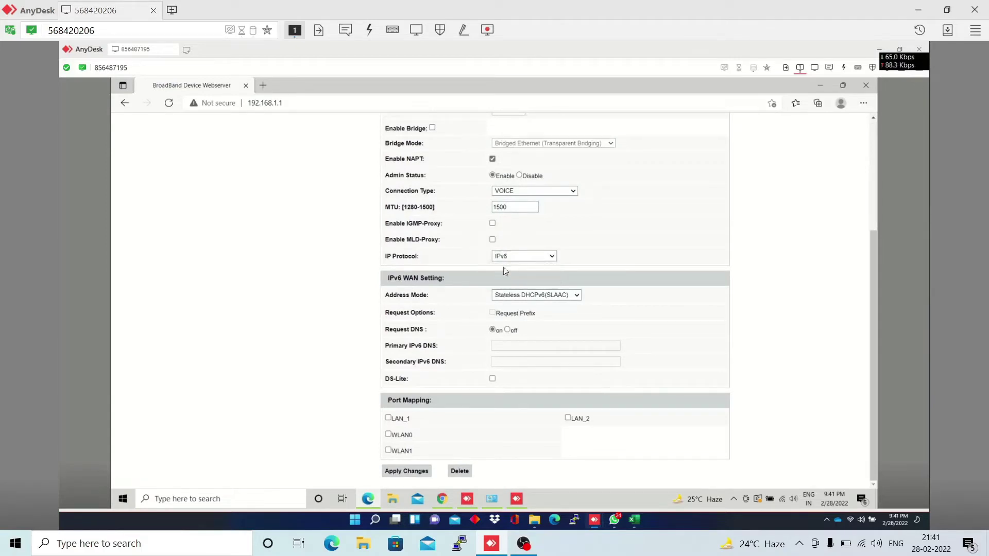
left_click(585, 295)
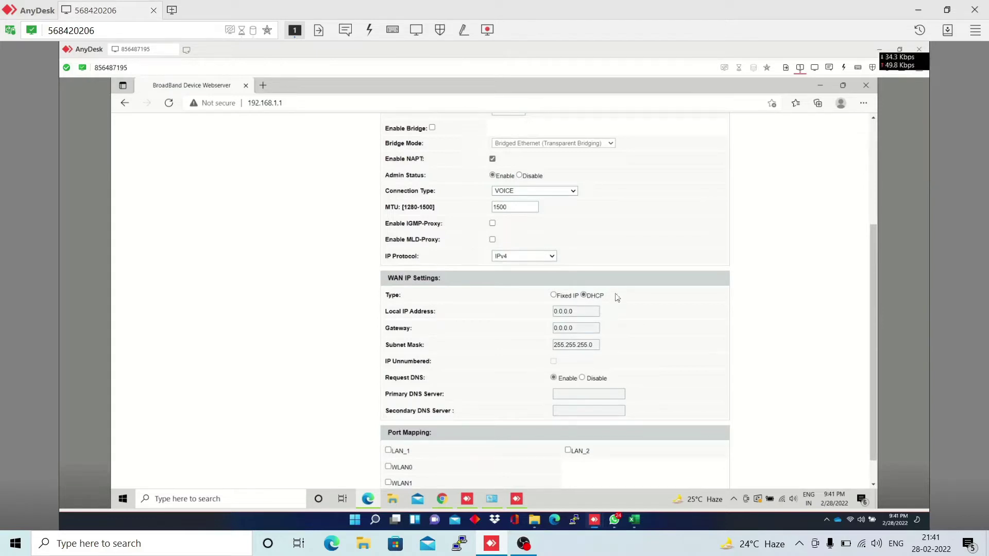
scroll(618, 298, "up", 1)
scroll(617, 298, "up", 3)
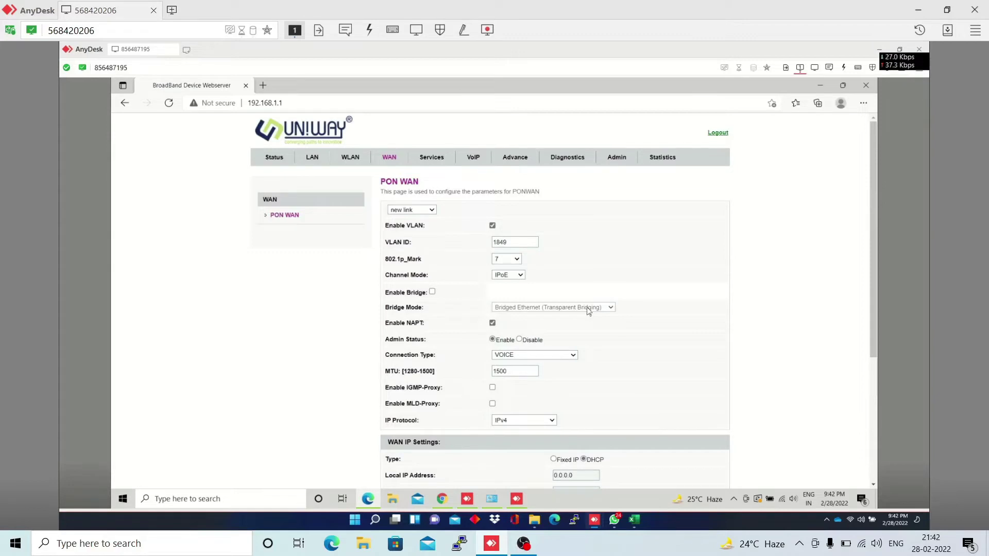
scroll(635, 336, "down", 1)
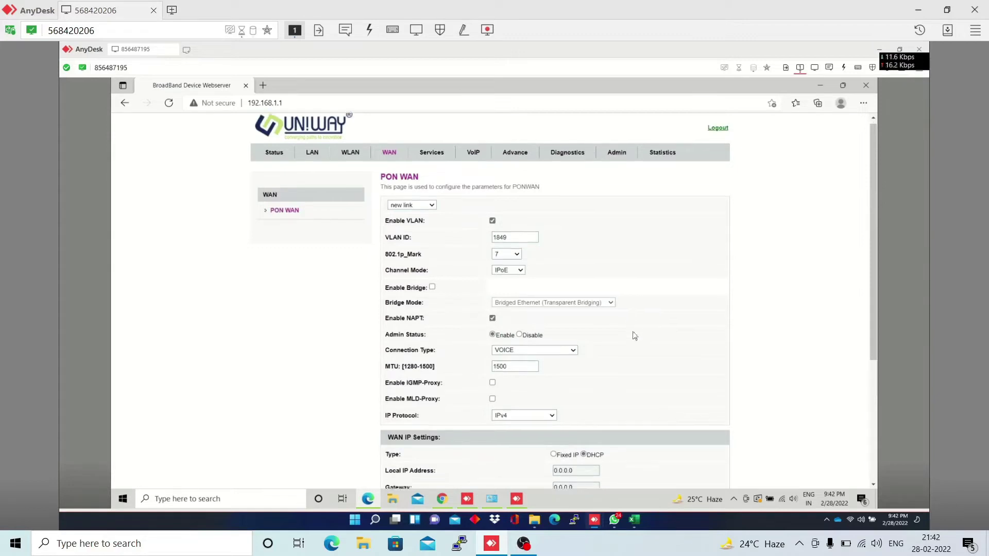
scroll(635, 336, "down", 4)
scroll(615, 383, "down", 1)
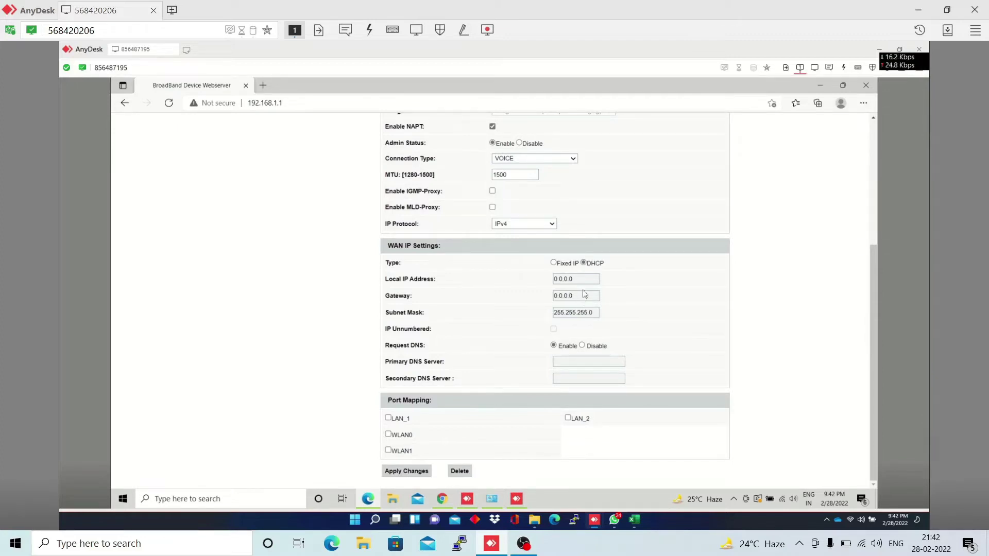
Apply the new VOICE WAN link, acknowledge the success message, and show the VoIP Port1 page
left_click(406, 471)
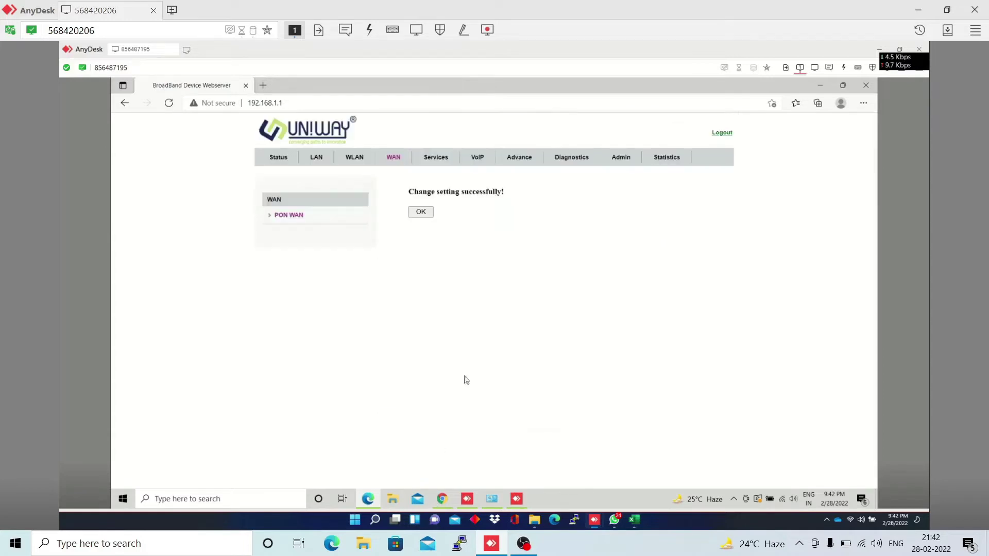
left_click(422, 212)
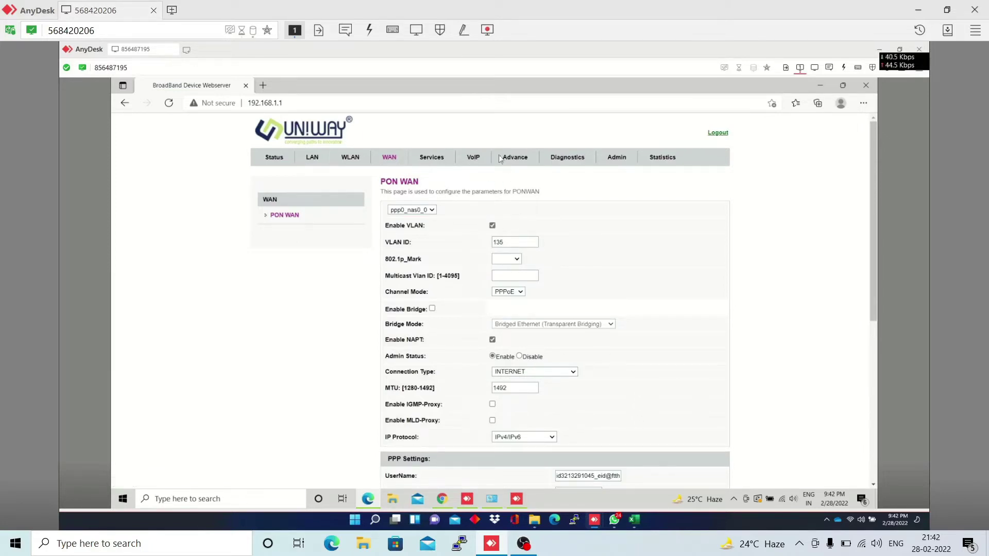
left_click(475, 160)
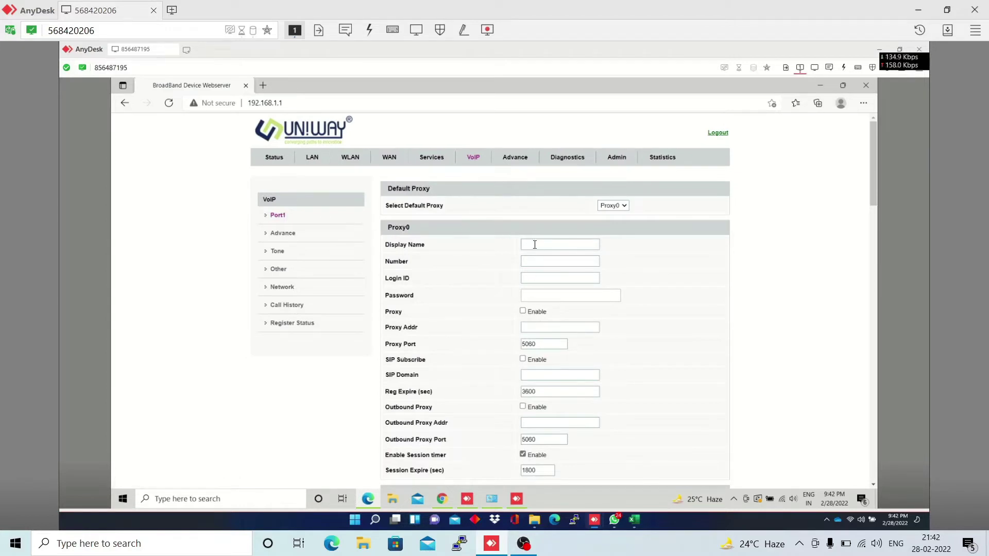
Enter the SIP phone number, reuse it as the login ID, and fill in the account password
left_click(530, 266)
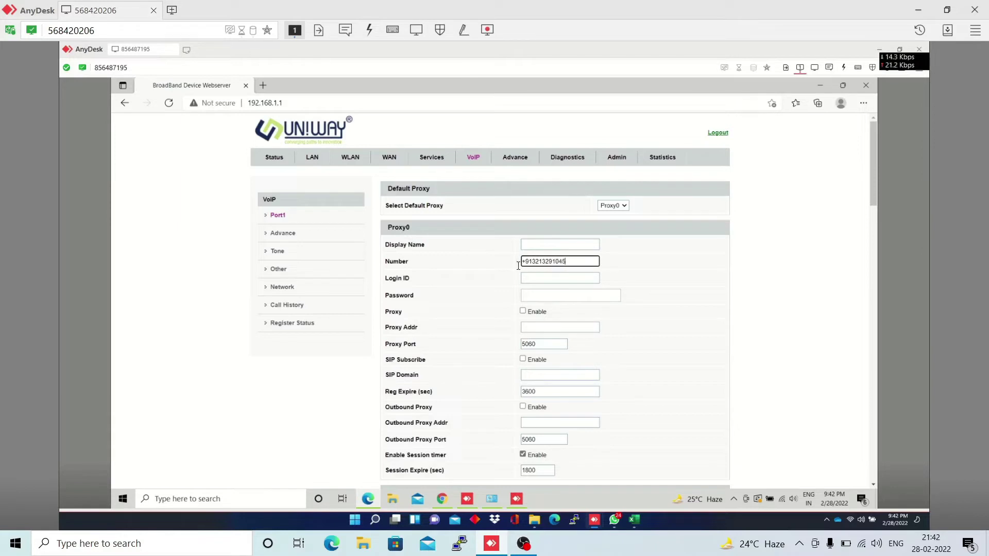
key("ctrl+a")
key("ctrl+c")
left_click(536, 279)
key("ctrl+v")
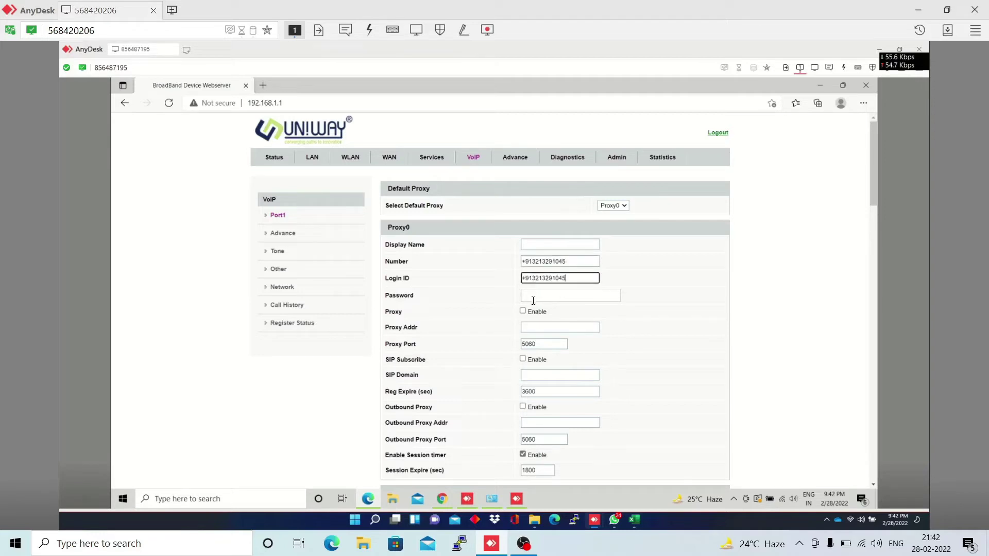
left_click(544, 302)
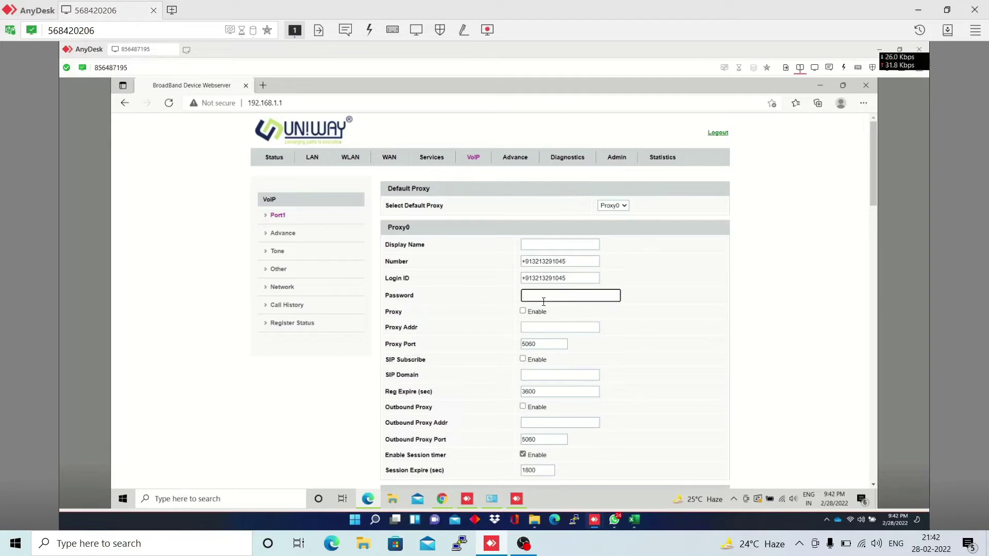
type("••••••")
Enable the proxy, enter the proxy addresses, and set SIP Domain to wb.ftth.ims.bsnl.in
left_click(523, 312)
left_click(532, 329)
type("w")
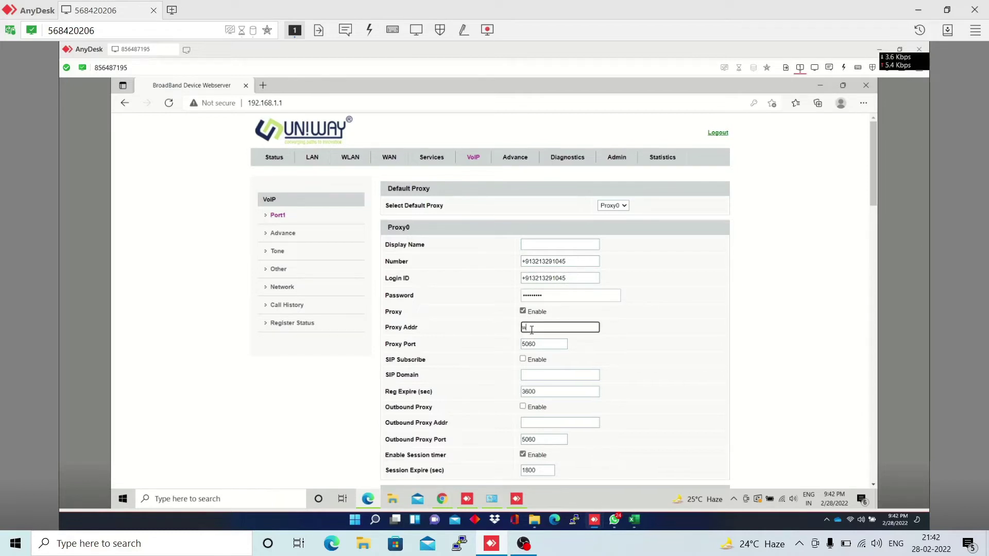
type("btth.ims. bsnl.in")
left_click(540, 375)
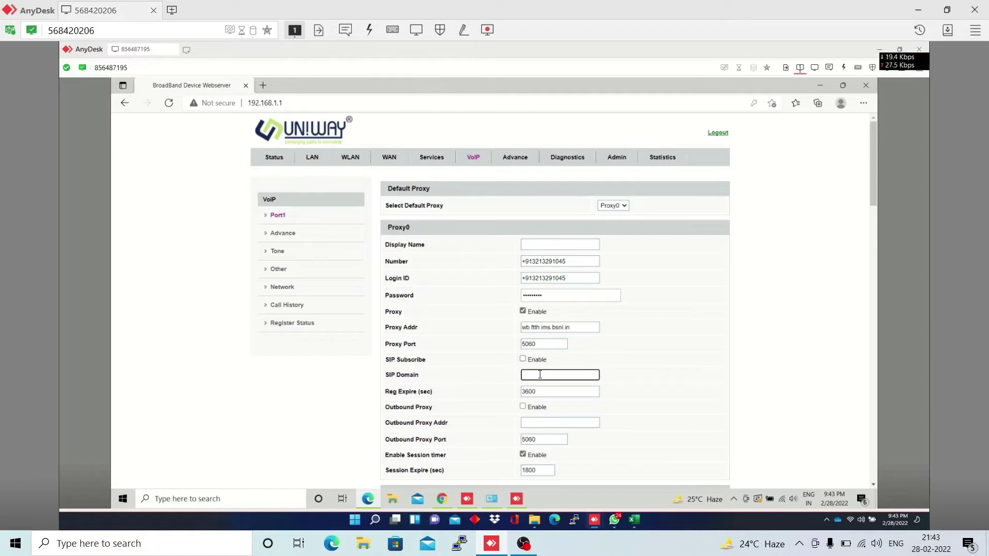
left_click(536, 423)
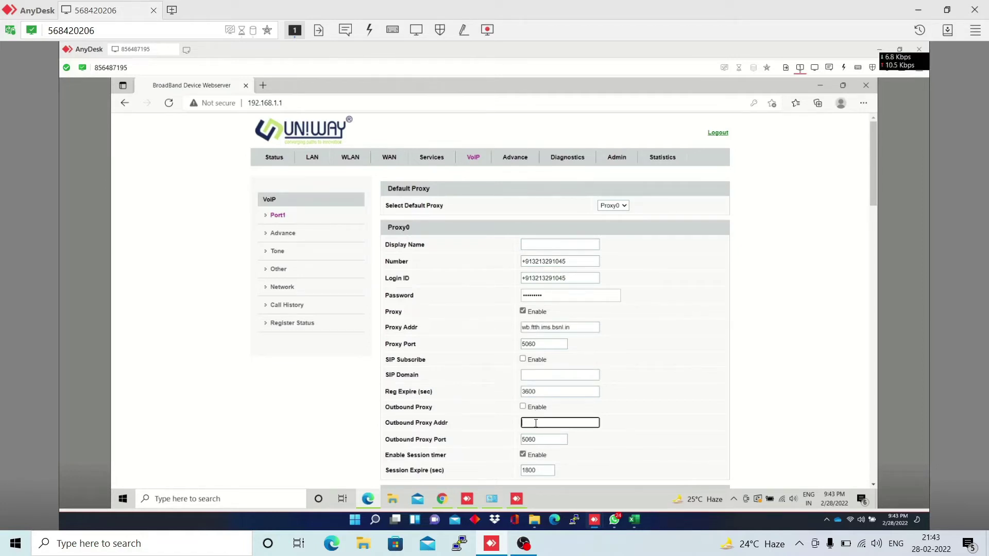
type("10.191.103.49")
left_click_drag(576, 327, 507, 333)
key("ctrl+c")
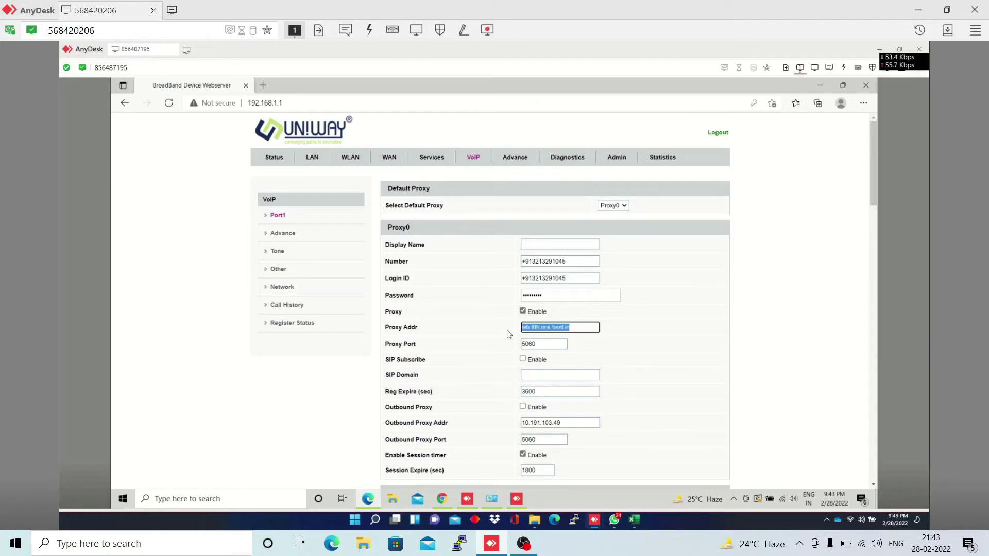
left_click(531, 376)
key("ctrl+v")
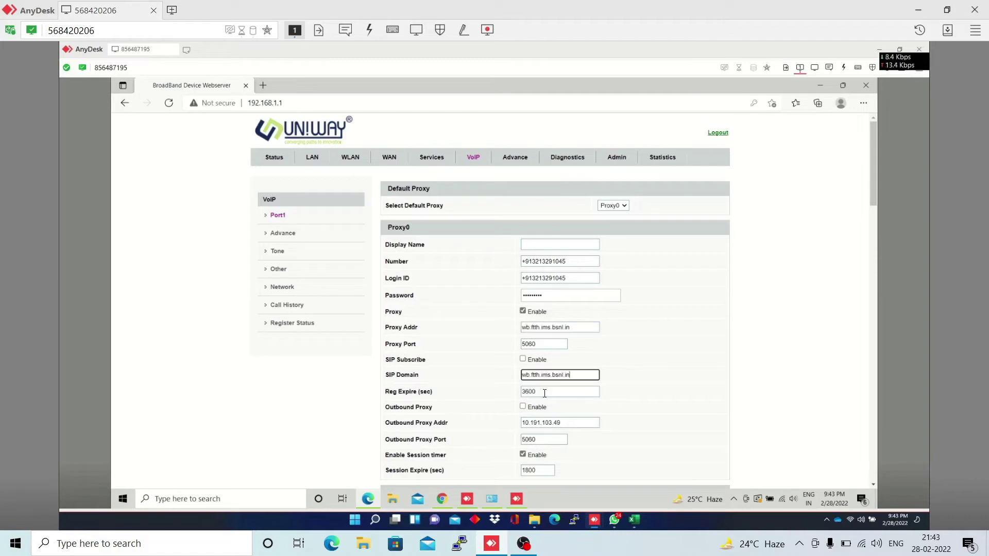
Enable the outbound proxy and change the proxy address to 10.191.103.49
left_click(523, 408)
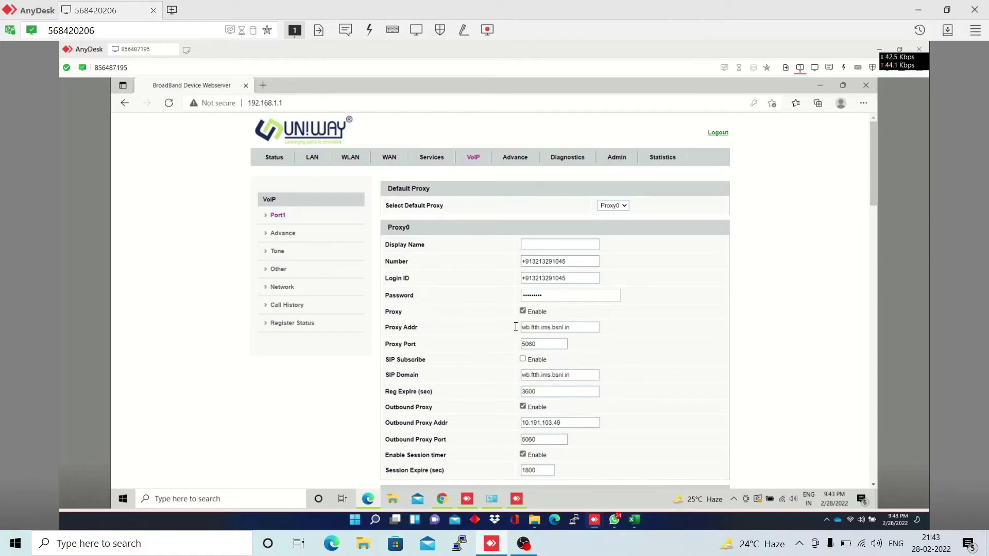
left_click_drag(572, 329, 519, 332)
type("1019")
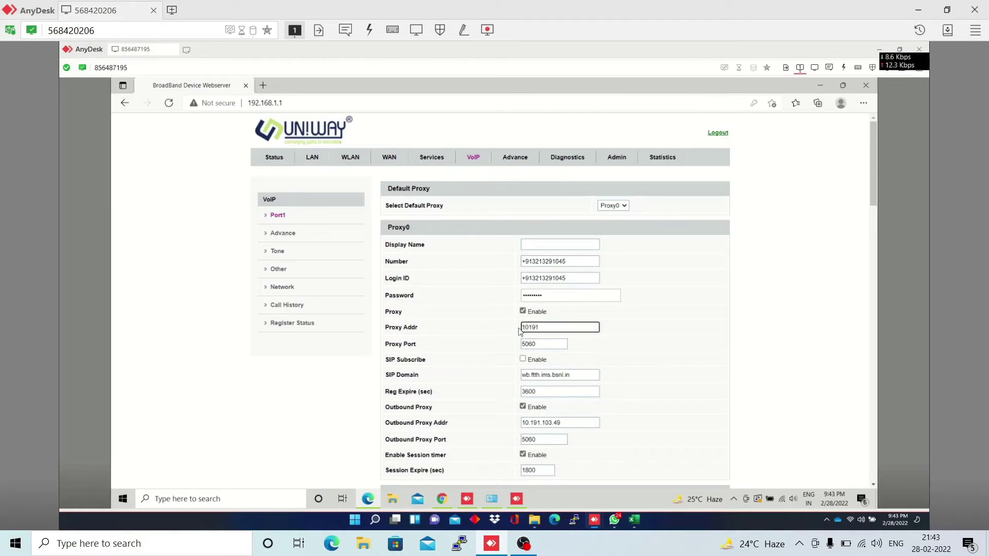
key("BackSpace")
key("BackSpace")
type(".191.103.49")
scroll(581, 359, "down", 1)
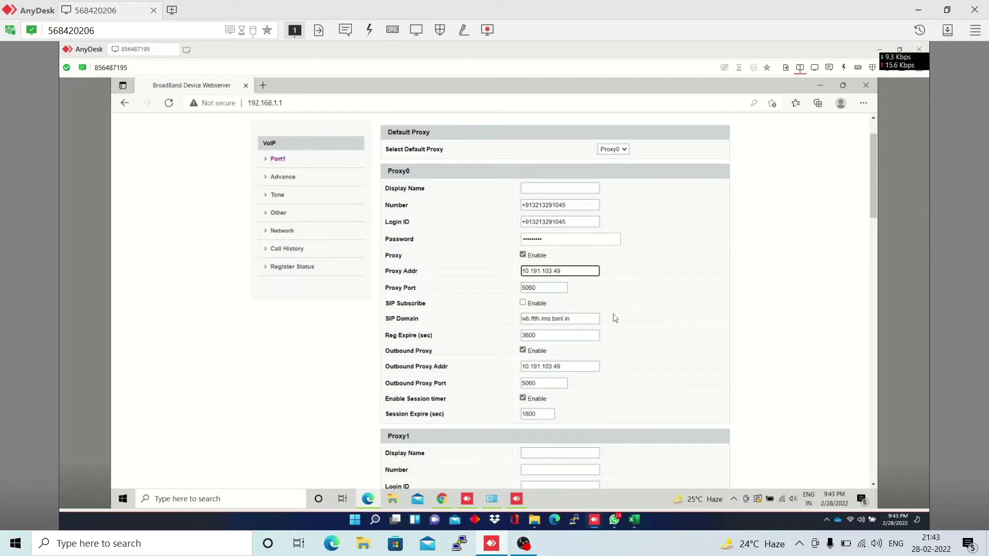
Apply the Port1 VoIP settings and decline Edge's offer to save the form data
scroll(614, 318, "down", 3)
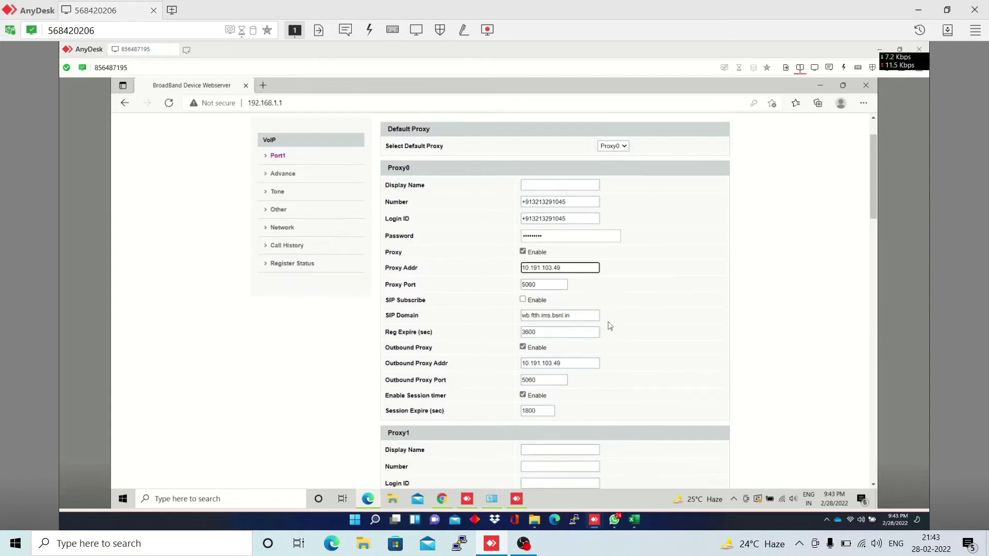
scroll(610, 330, "down", 15)
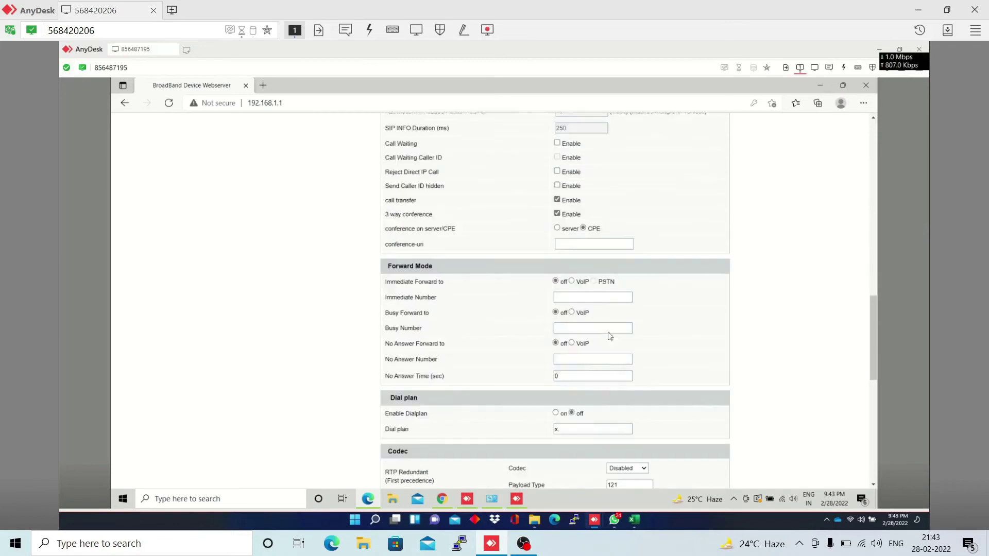
scroll(609, 338, "down", 3)
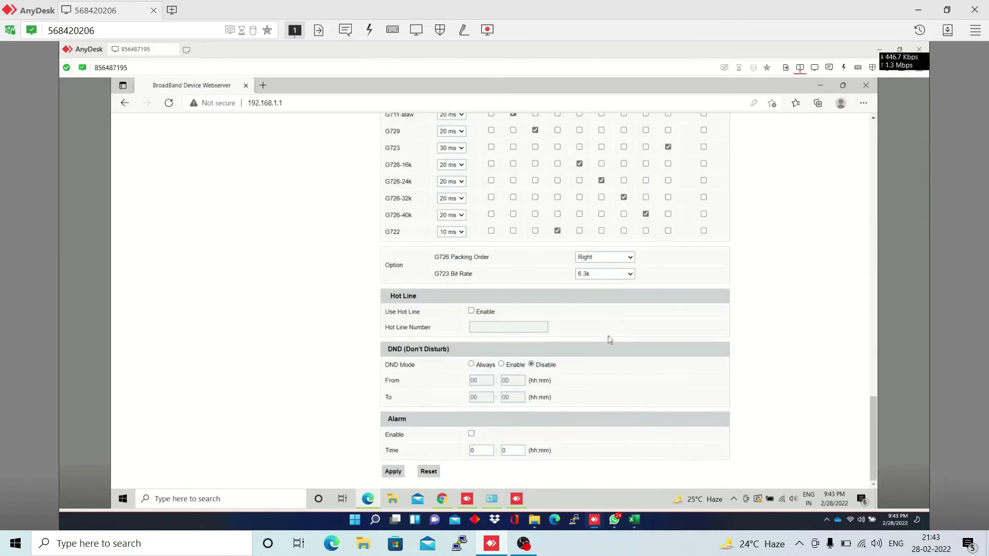
left_click(392, 473)
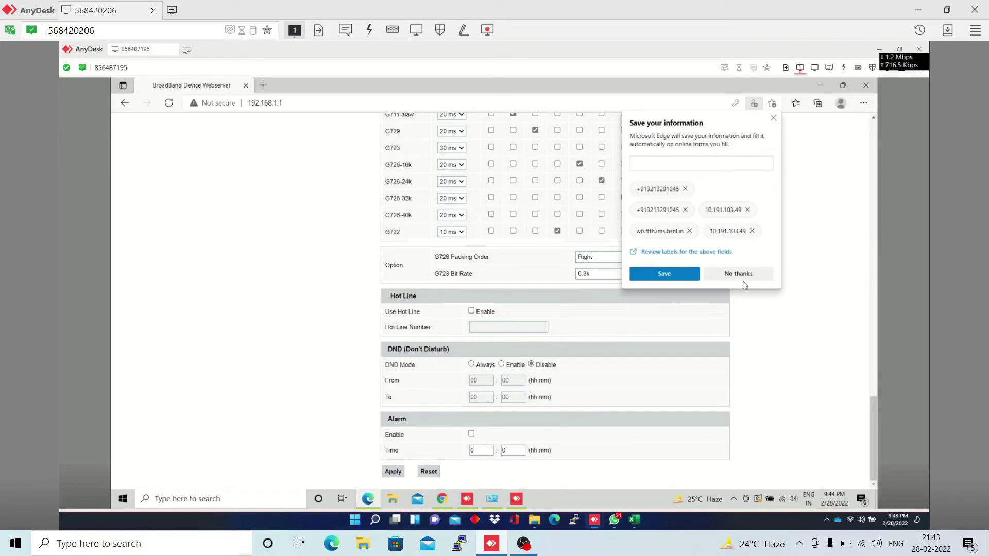
left_click(741, 277)
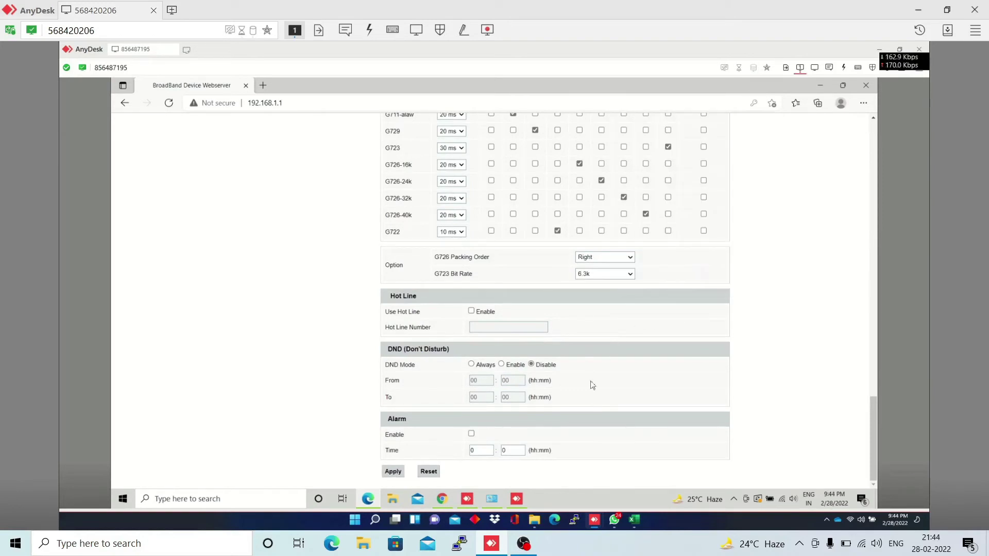
scroll(581, 363, "up", 10)
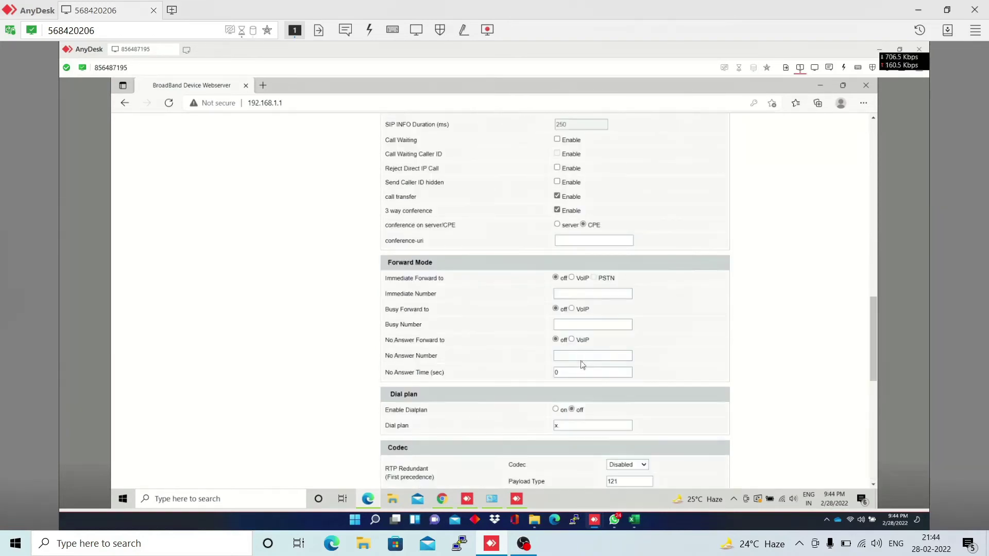
scroll(581, 363, "up", 15)
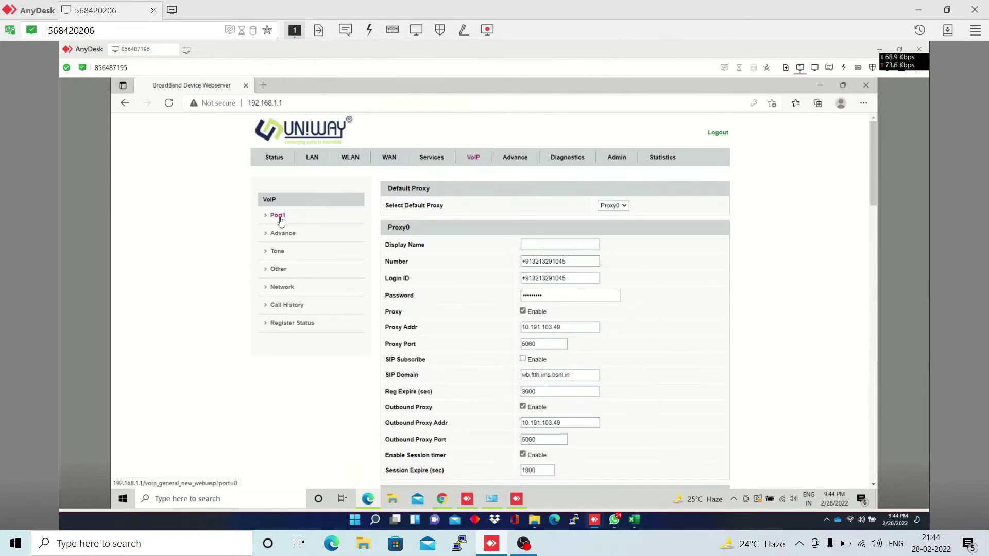
Ping host 10.191.103.49 from the Diagnostics Ping page; all 5 packets time out
left_click(567, 158)
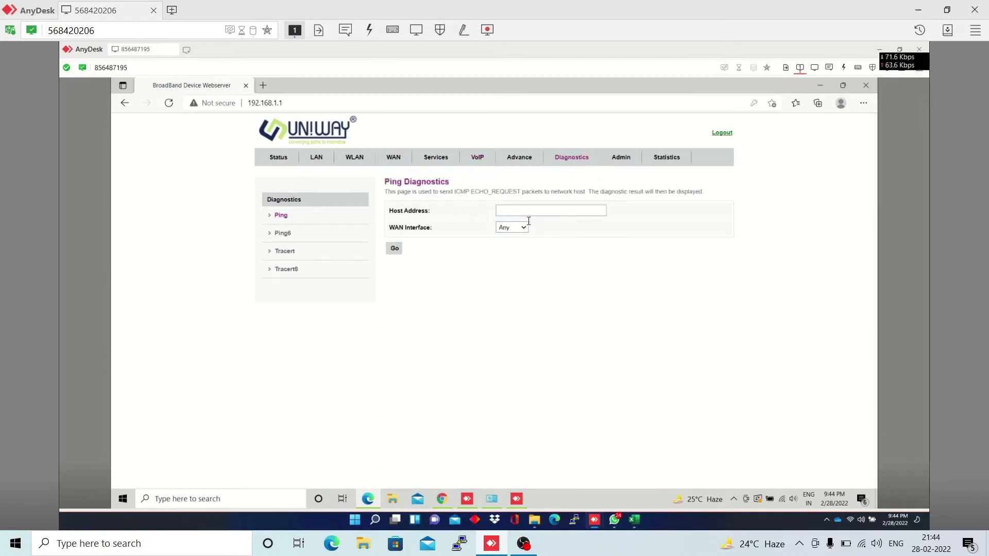
left_click(519, 228)
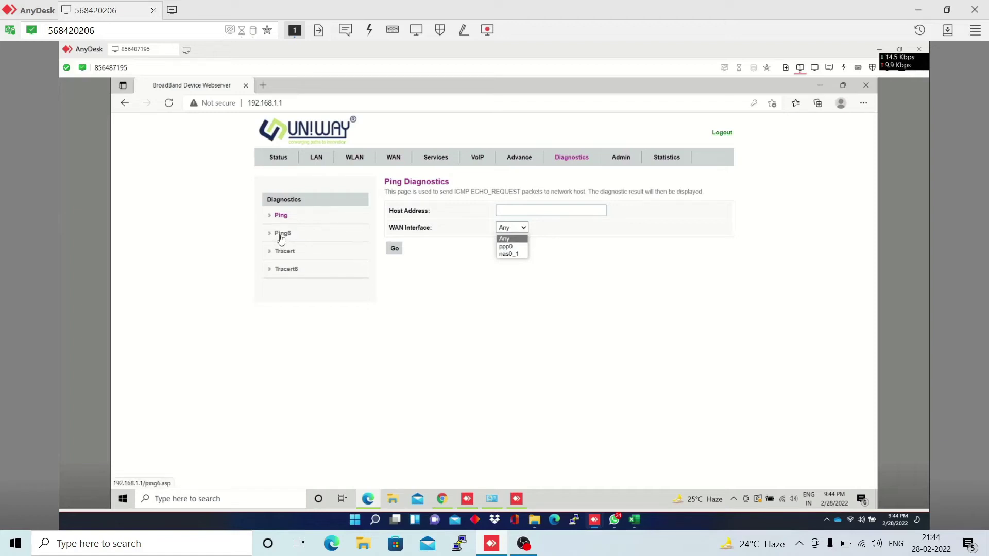
left_click(508, 212)
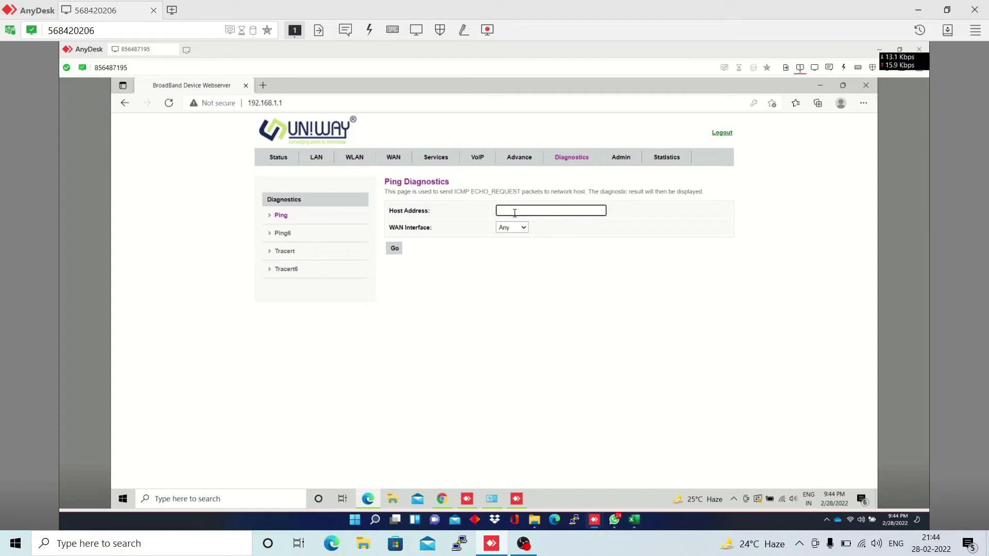
type("10.191.103.49")
left_click(395, 250)
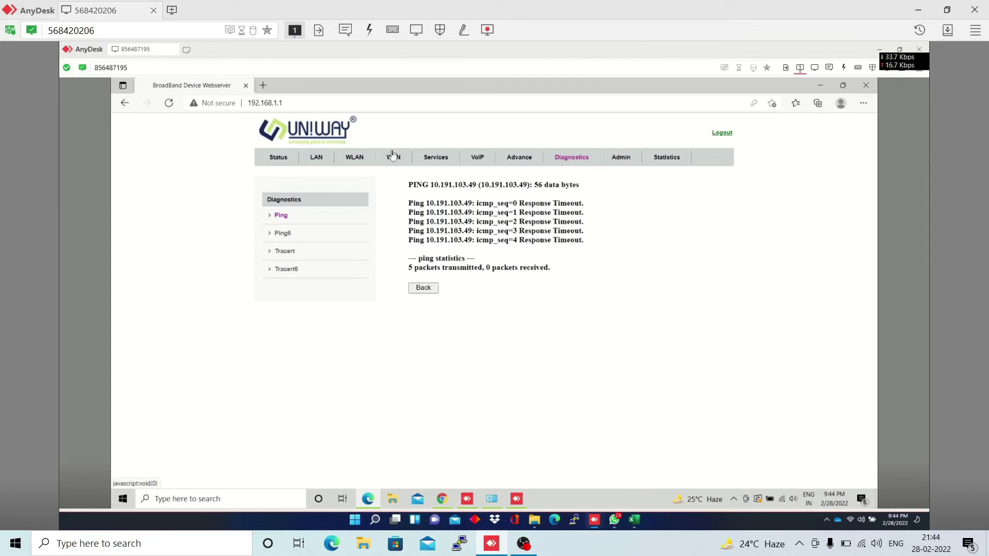
Check on the VoIP status page that port 1 shows Registered
left_click(278, 157)
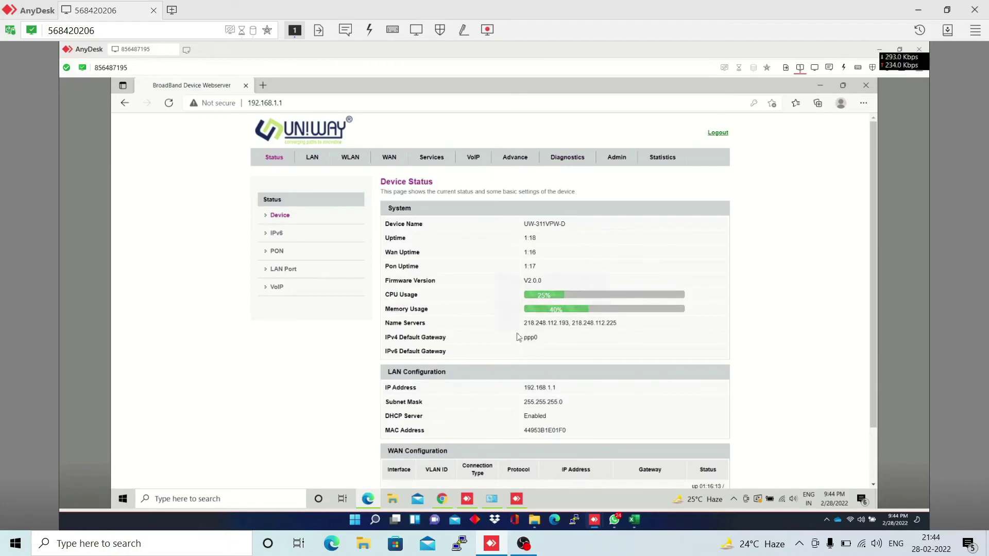
scroll(518, 338, "down", 1)
scroll(518, 338, "down", 2)
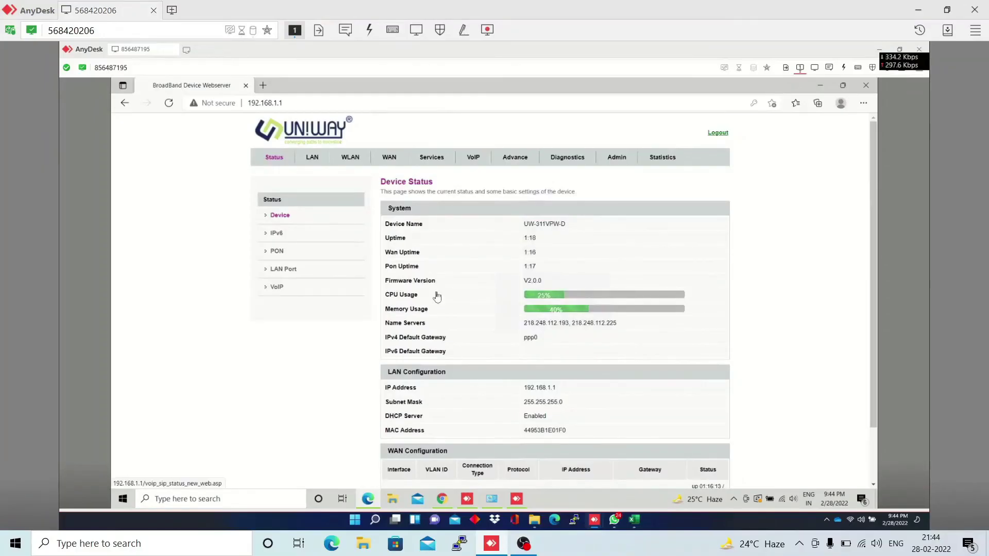
left_click_drag(662, 241, 625, 258)
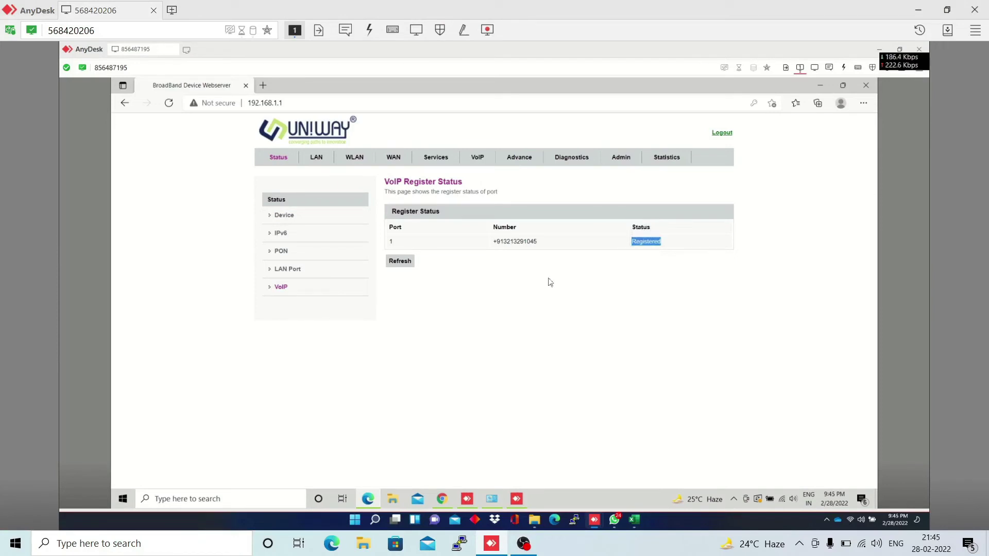
Navigate via Status and WAN to the 5 GHz WLAN Basic Settings page
left_click(269, 158)
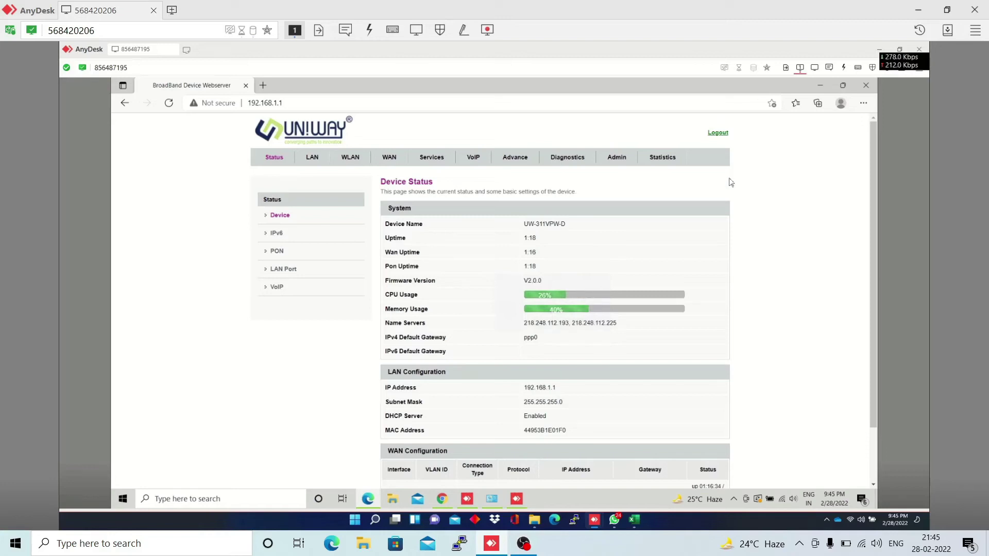
left_click(390, 159)
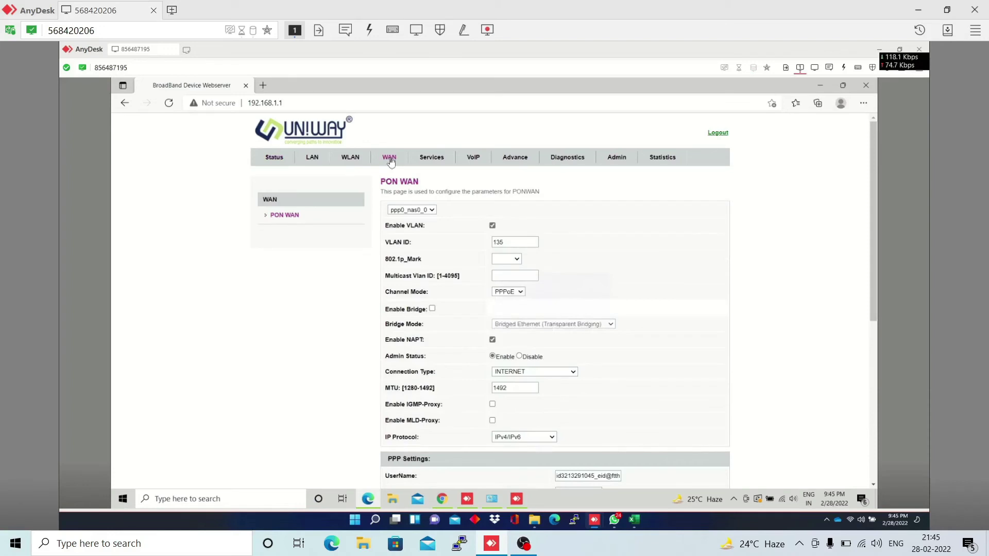
left_click(351, 159)
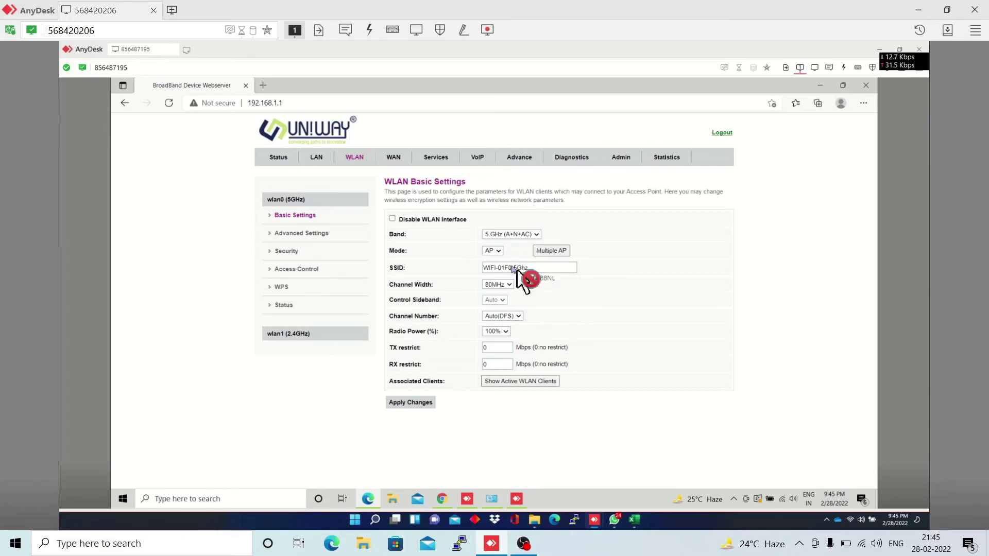
On the 5 GHz band, replace WIFI-01F0 in the SSID with the owner's name before -5Ghz, and apply
left_click(510, 234)
left_click(530, 281)
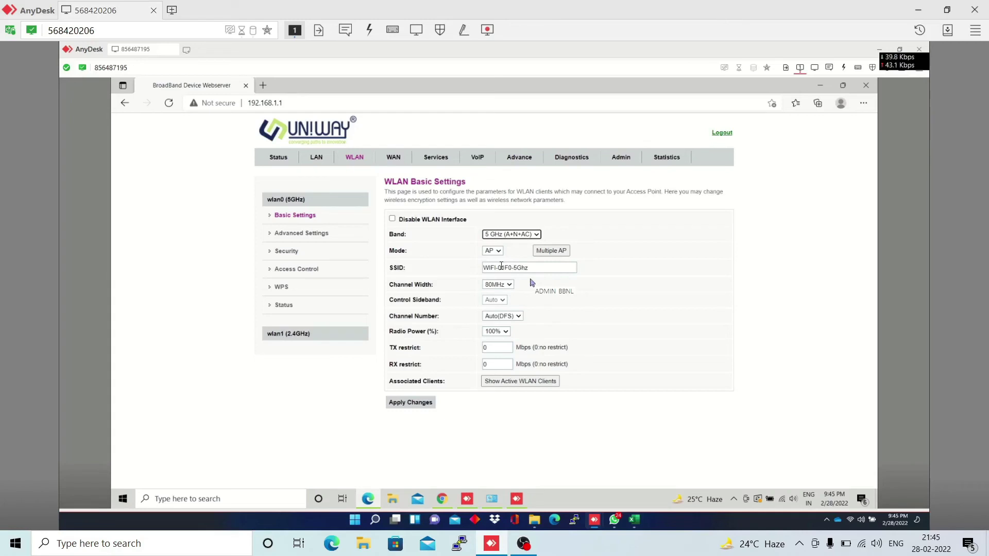
left_click_drag(511, 267, 483, 267)
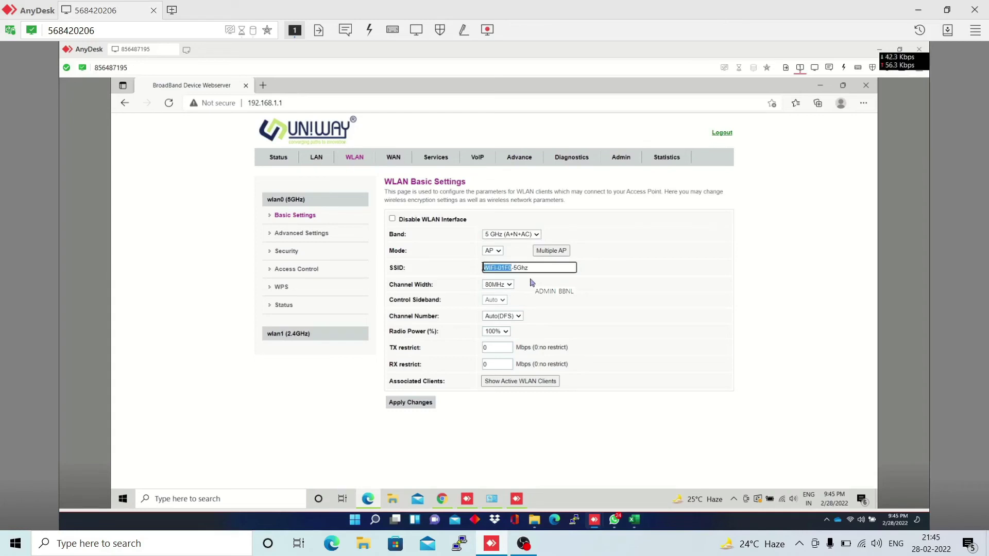
left_click_drag(509, 267, 521, 268)
key("BackSpace")
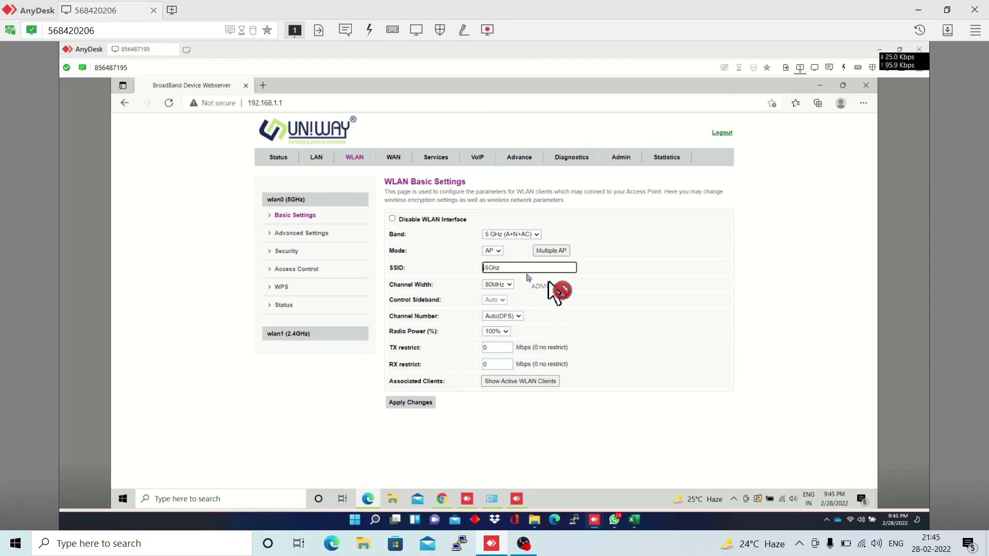
type("MADHAB")
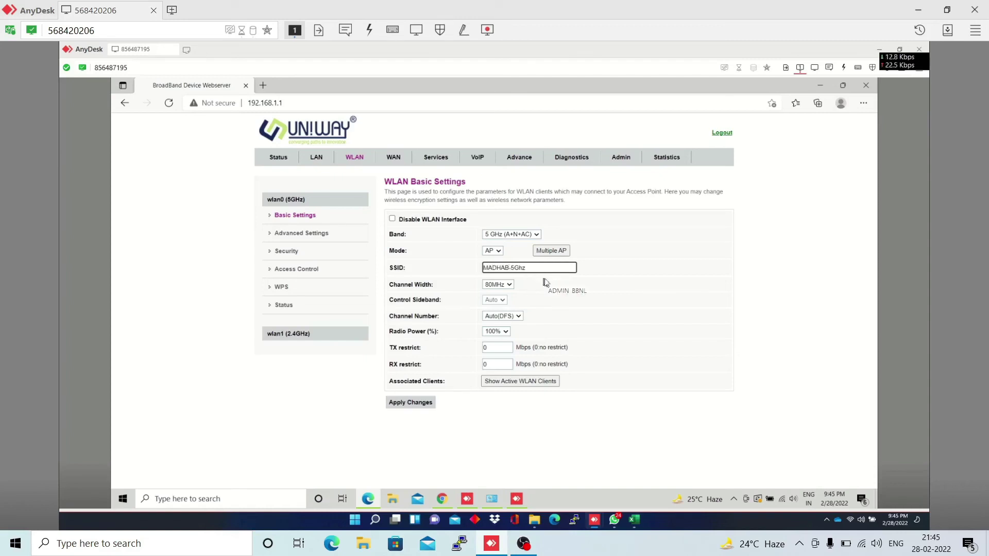
left_click(410, 403)
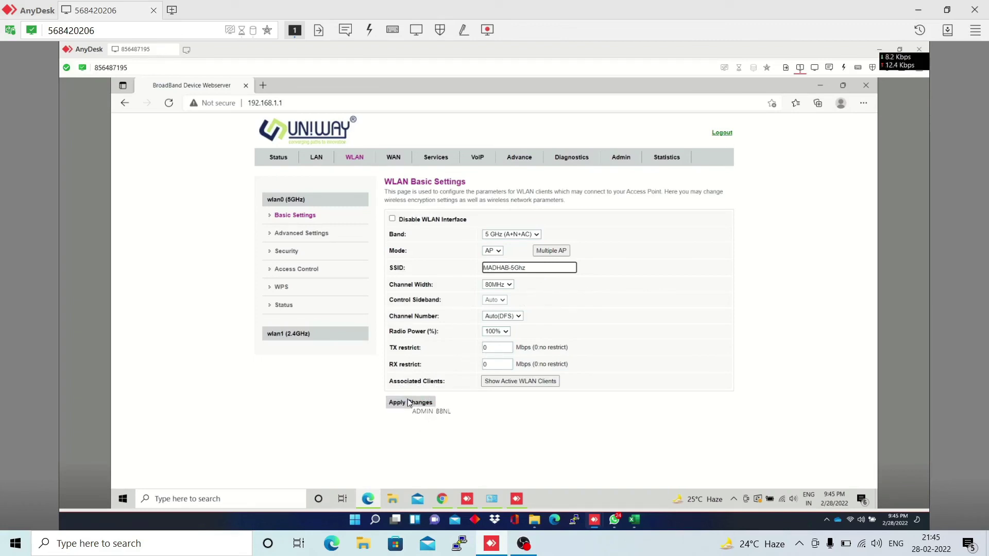